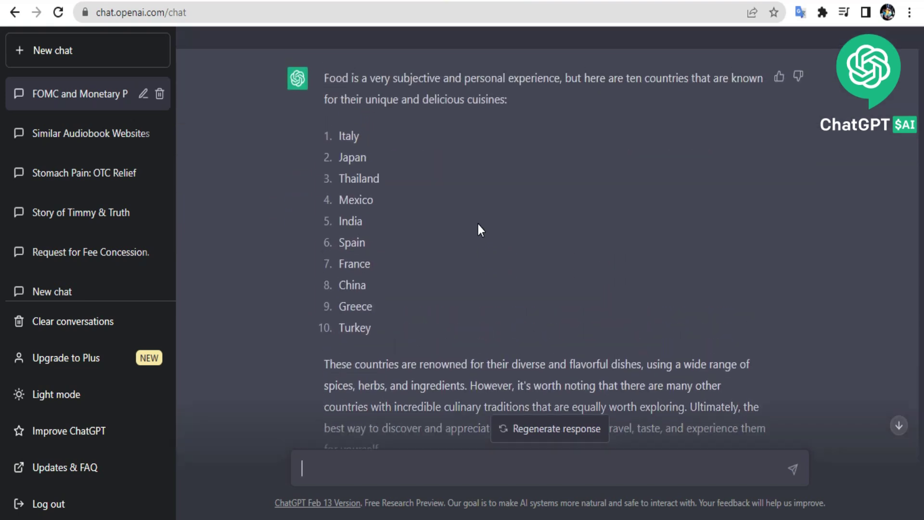
- Send ChatGPT the follow-up prompt "plz expand" about the ten food countries
{"action": "type", "text": "plz expand"}
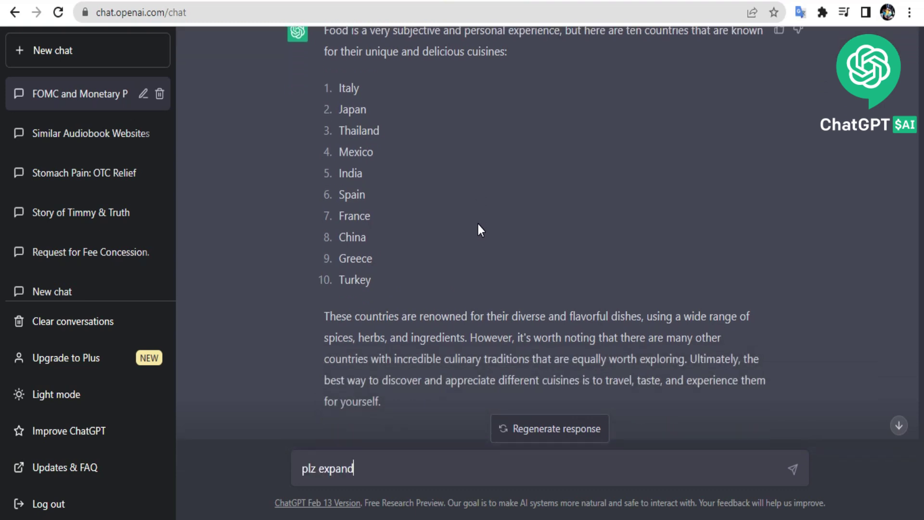
{"action": "left_click", "coordinate": [790, 471]}
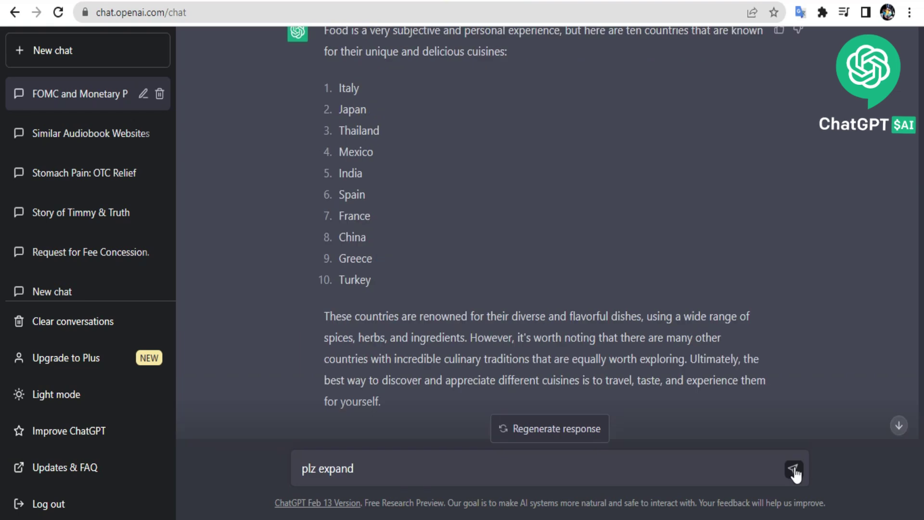
{"action": "left_click", "coordinate": [793, 469]}
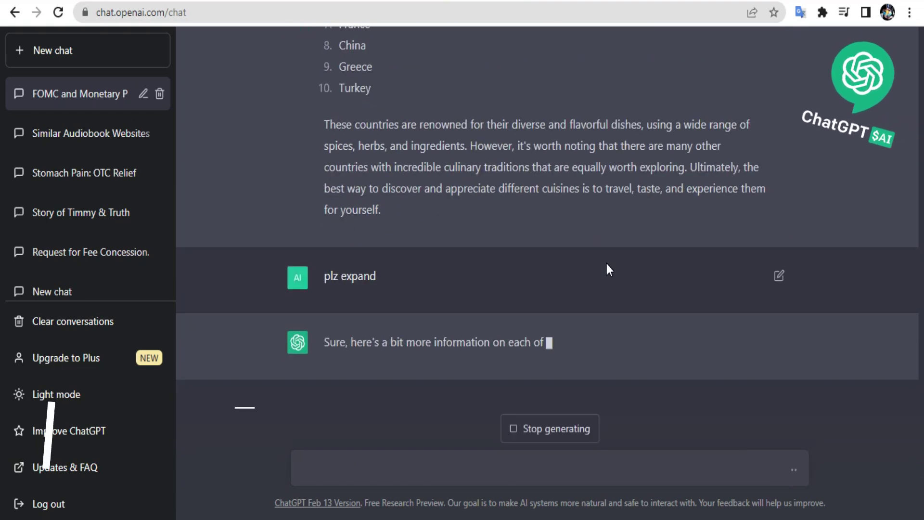
{"action": "scroll", "coordinate": [339, 237], "scroll_direction": "up", "scroll_amount": 6}
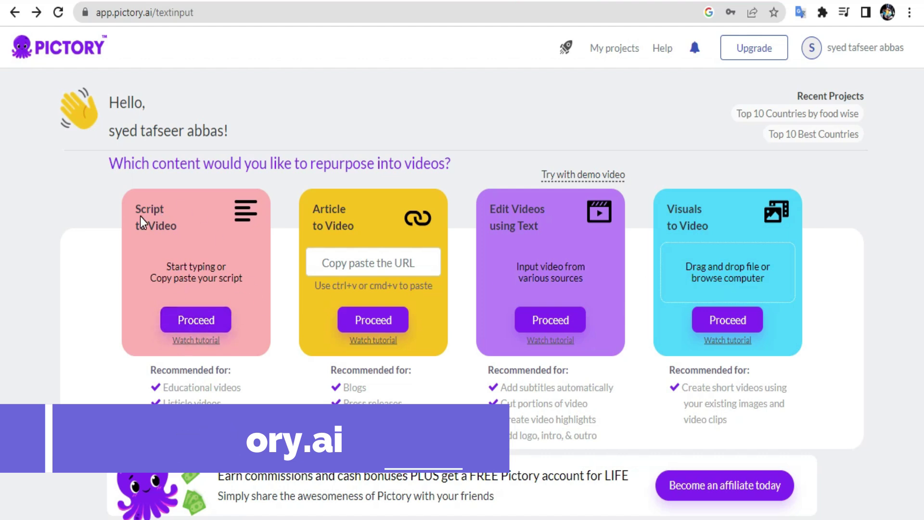
- Switch to Pictory, start a Script to Video project and name it "Top 10 countries Foodwise"
{"action": "left_click", "coordinate": [192, 320]}
{"action": "left_click", "coordinate": [216, 164]}
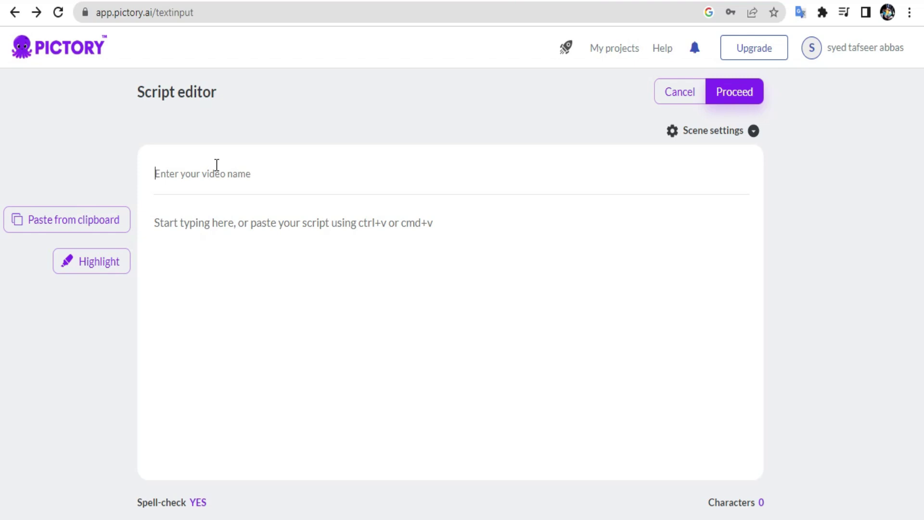
{"action": "type", "text": "Top 10 countries"}
- Copy the introductory sentence about ten countries' cuisines from the ChatGPT answer into the Pictory script
{"action": "key", "text": "alt+Tab"}
{"action": "left_click_drag", "start_coordinate": [323, 104], "coordinate": [505, 119]}
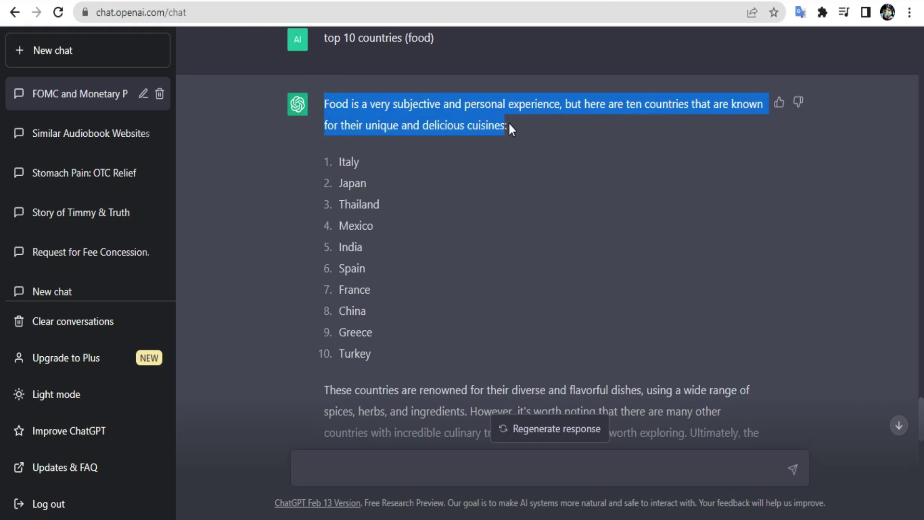
{"action": "key", "text": "ctrl+c"}
{"action": "key", "text": "alt+Tab"}
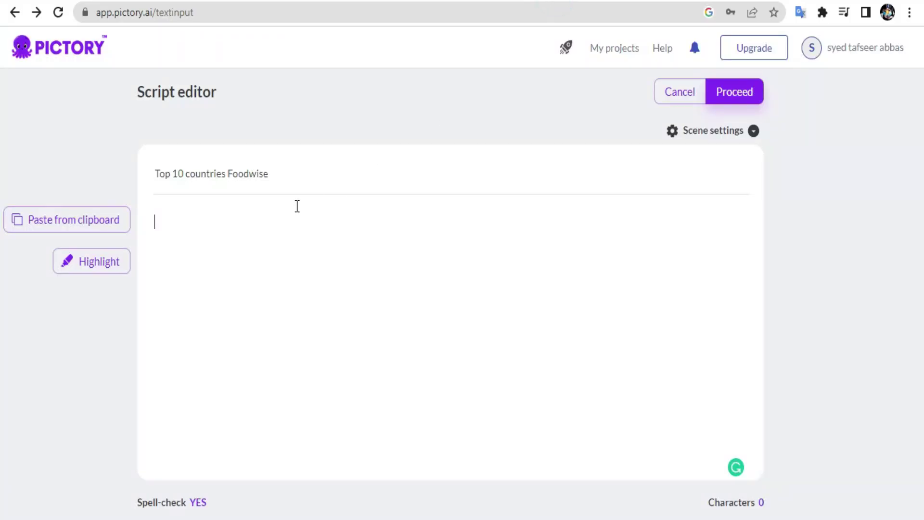
{"action": "key", "text": "ctrl+v"}
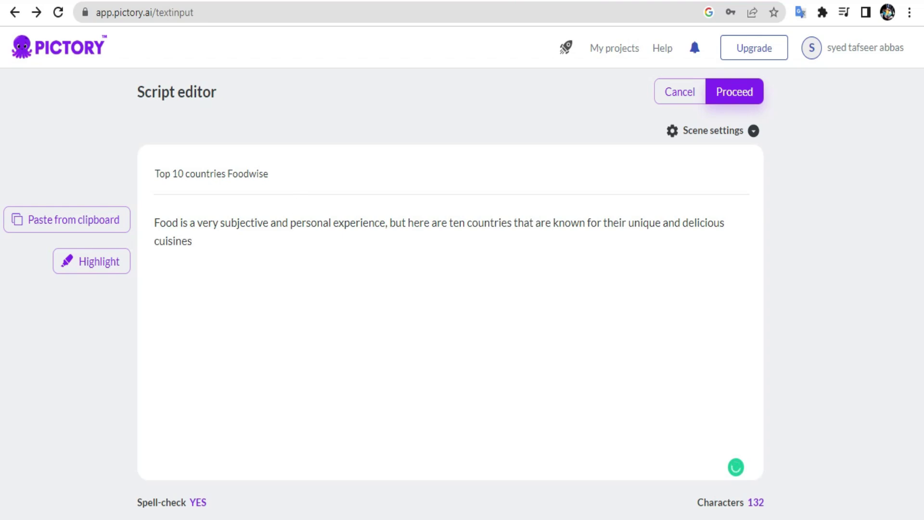
- Add ChatGPT's numbered list from Italy to Turkey and its closing paragraph to the script, and proceed to template selection
{"action": "key", "text": "alt+Tab"}
{"action": "key", "text": "alt+Tab"}
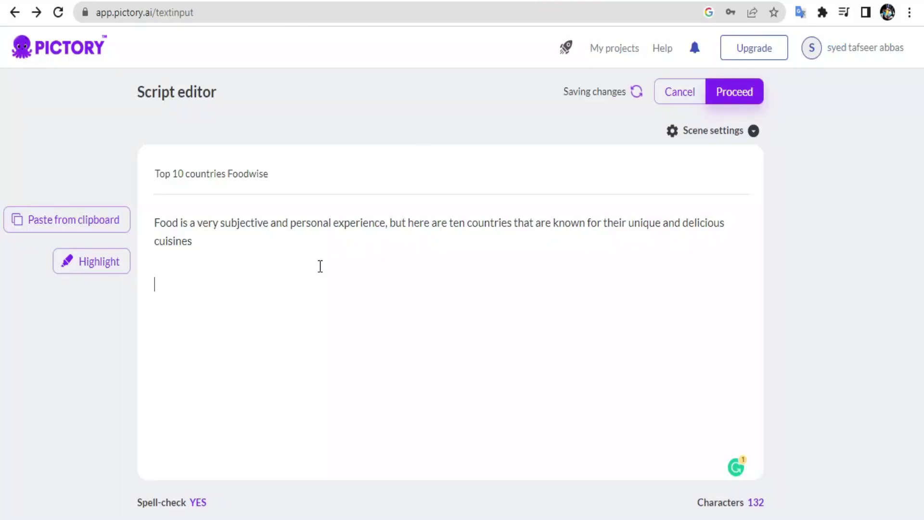
{"action": "key", "text": "ctrl+v"}
{"action": "key", "text": "alt+Tab"}
{"action": "key", "text": "alt+Tab"}
{"action": "key", "text": "ctrl+v"}
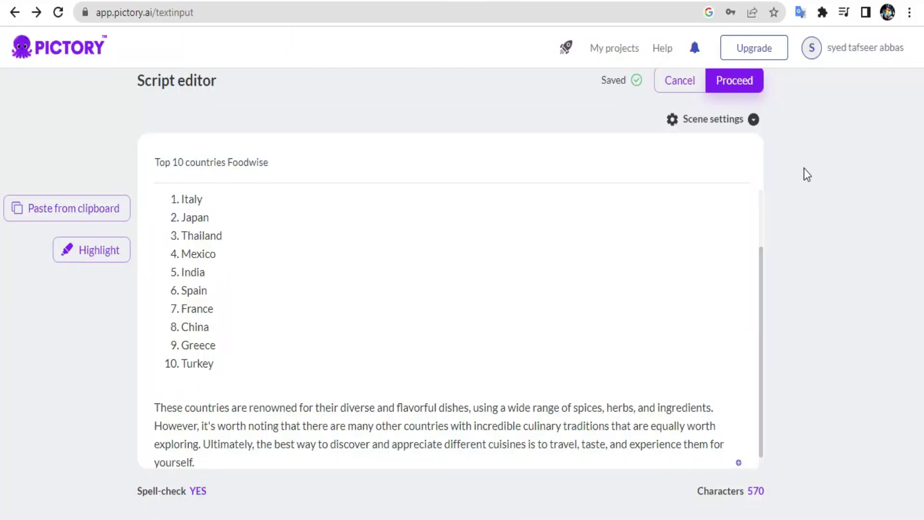
{"action": "scroll", "coordinate": [807, 174], "scroll_direction": "up", "scroll_amount": 1}
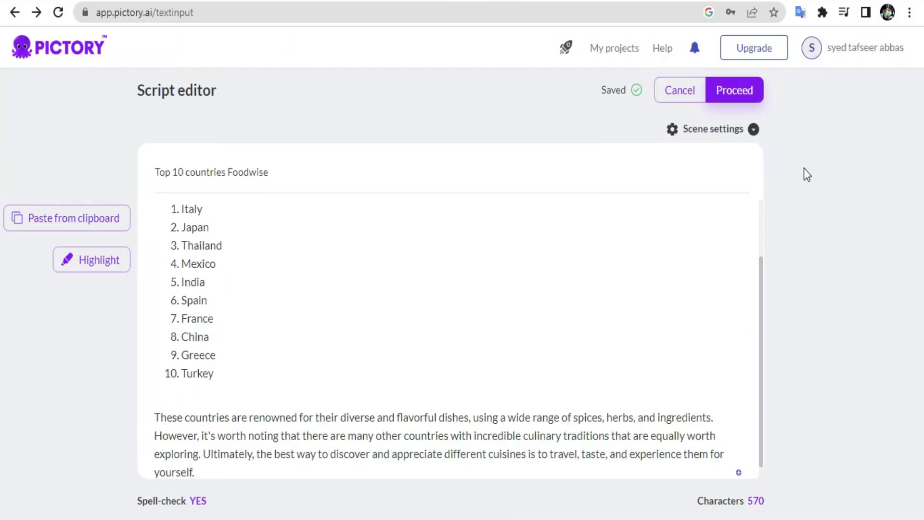
{"action": "left_click", "coordinate": [733, 101]}
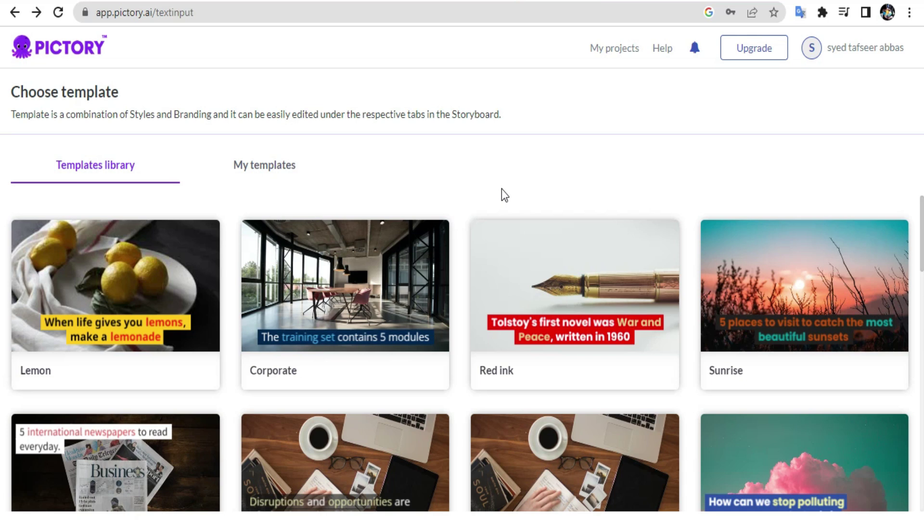
- Create the storyboard with the Dove Square template in 16:9 aspect ratio
{"action": "scroll", "coordinate": [755, 308], "scroll_direction": "down", "scroll_amount": 7}
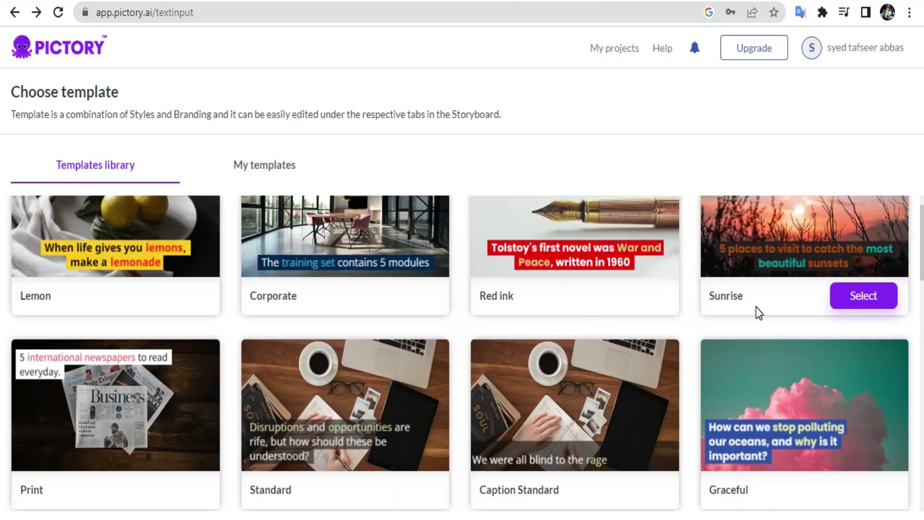
{"action": "scroll", "coordinate": [755, 307], "scroll_direction": "down", "scroll_amount": 7}
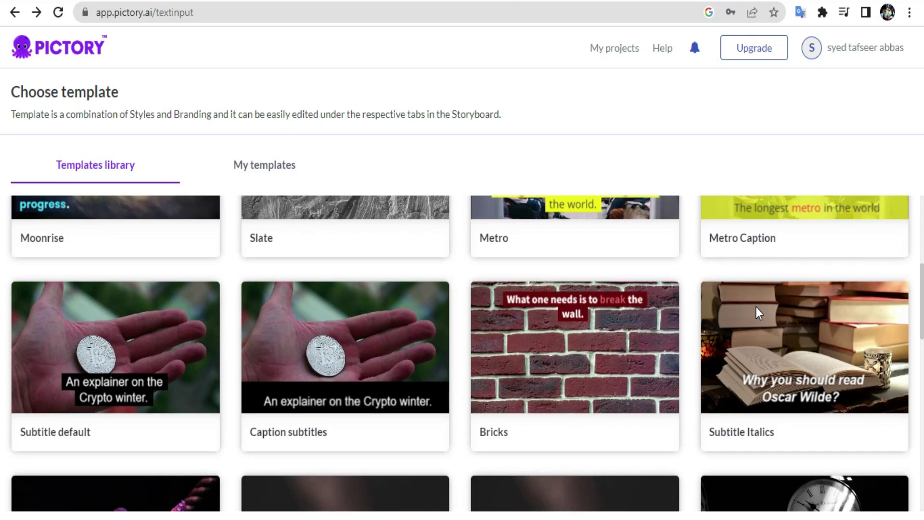
{"action": "scroll", "coordinate": [755, 313], "scroll_direction": "down", "scroll_amount": 8}
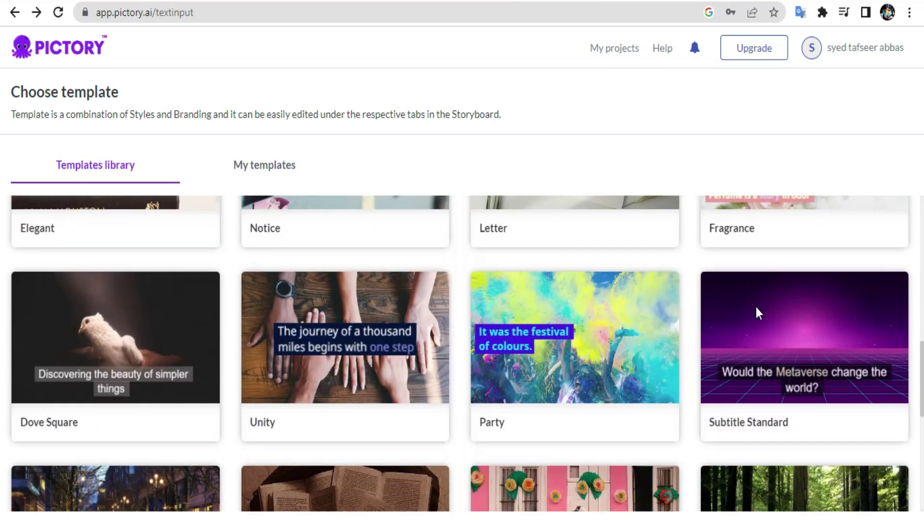
{"action": "mouse_move", "coordinate": [137, 356]}
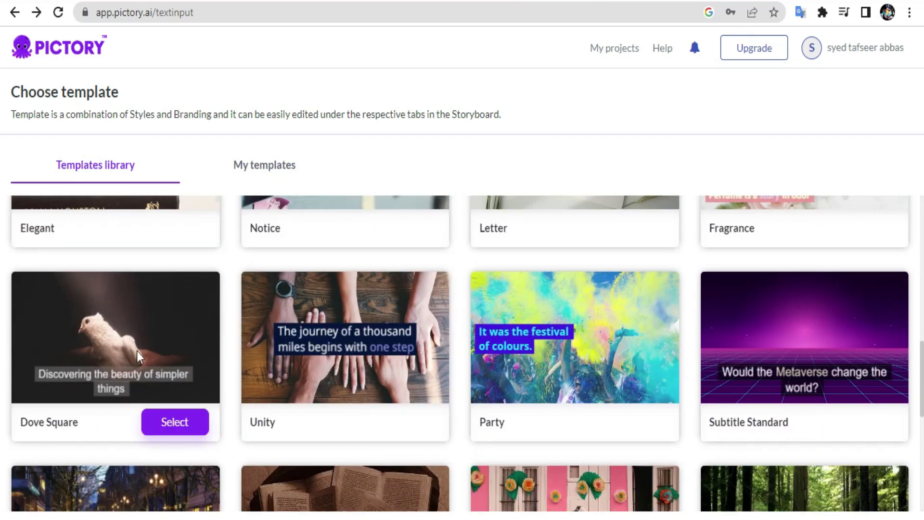
{"action": "left_click", "coordinate": [170, 427]}
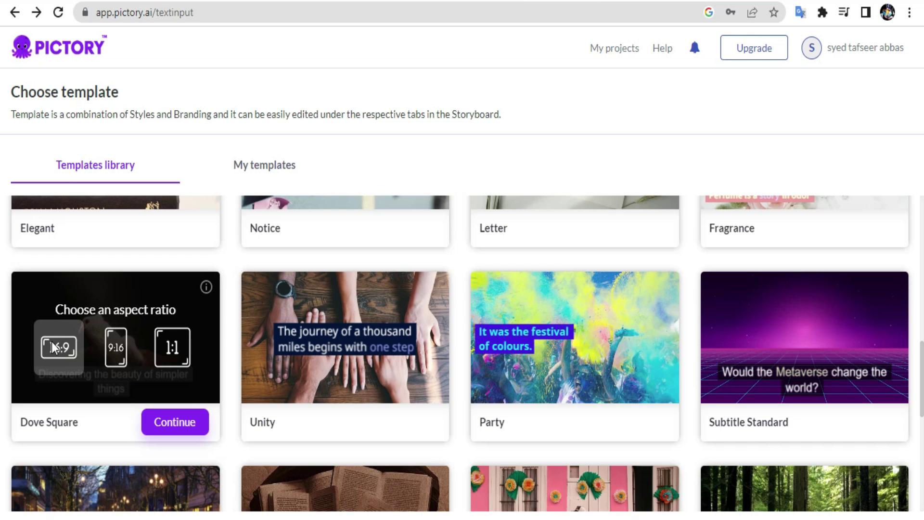
{"action": "left_click", "coordinate": [179, 425]}
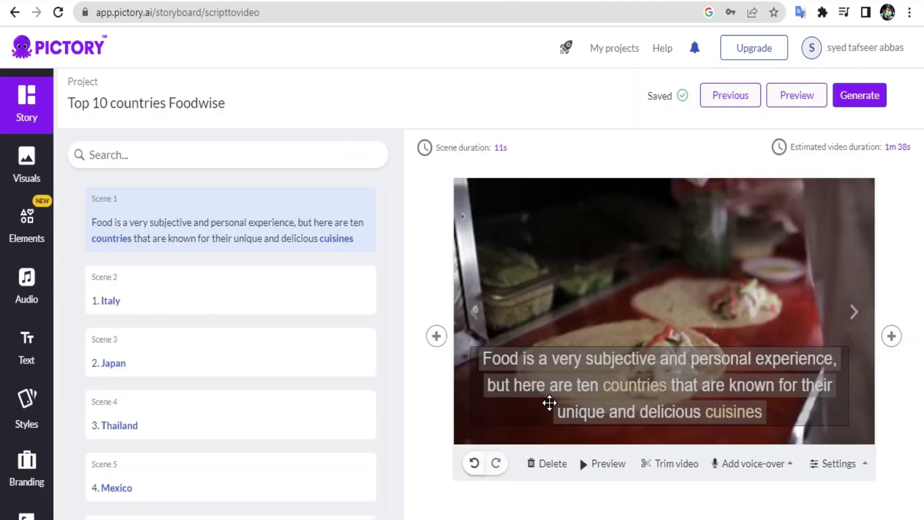
- Review the generated visuals of individual country scenes, including Japan, India and Thailand
{"action": "scroll", "coordinate": [295, 423], "scroll_direction": "down", "scroll_amount": 1}
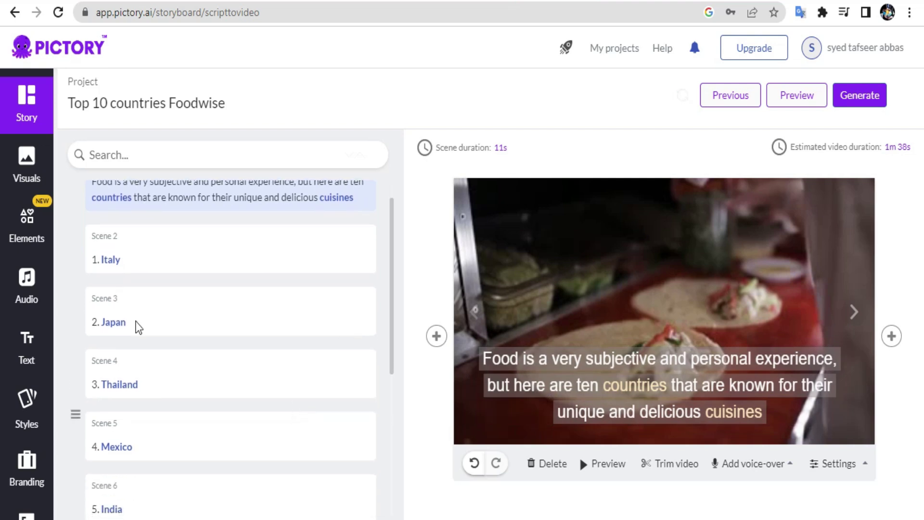
{"action": "left_click", "coordinate": [143, 368]}
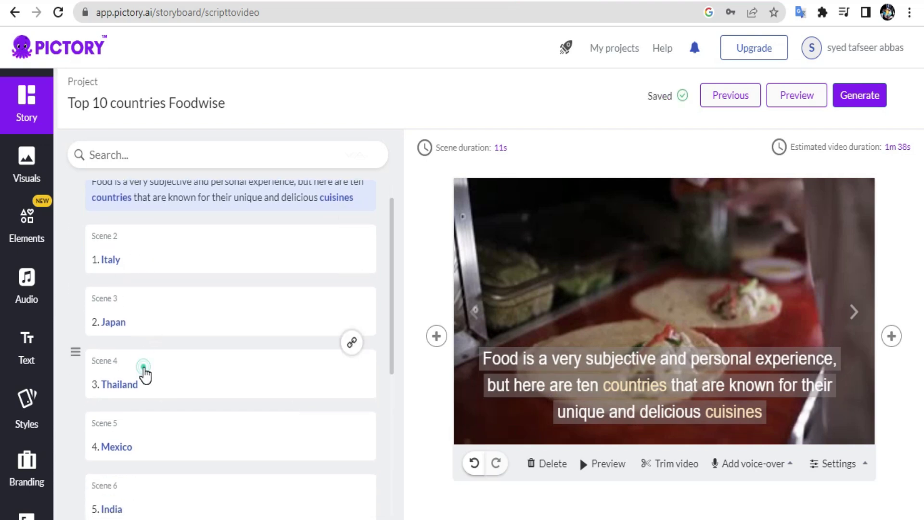
{"action": "left_click", "coordinate": [120, 283]}
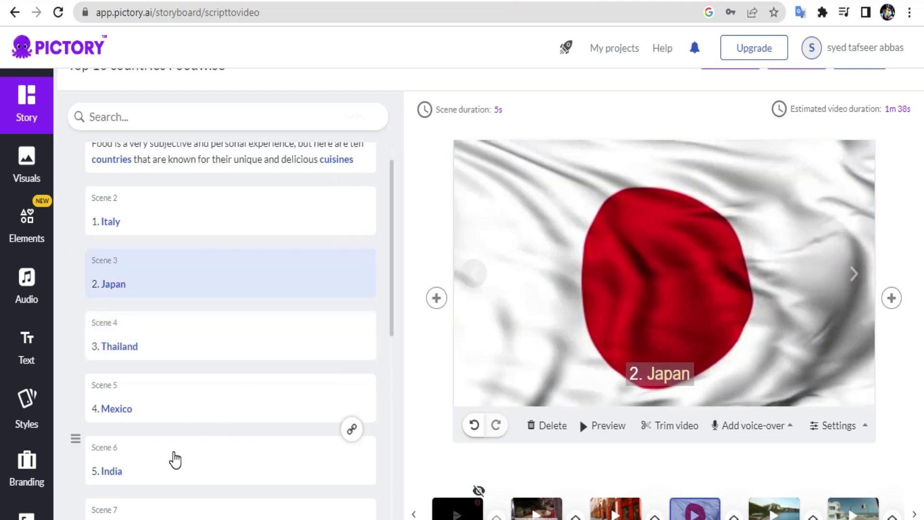
{"action": "left_click", "coordinate": [175, 459]}
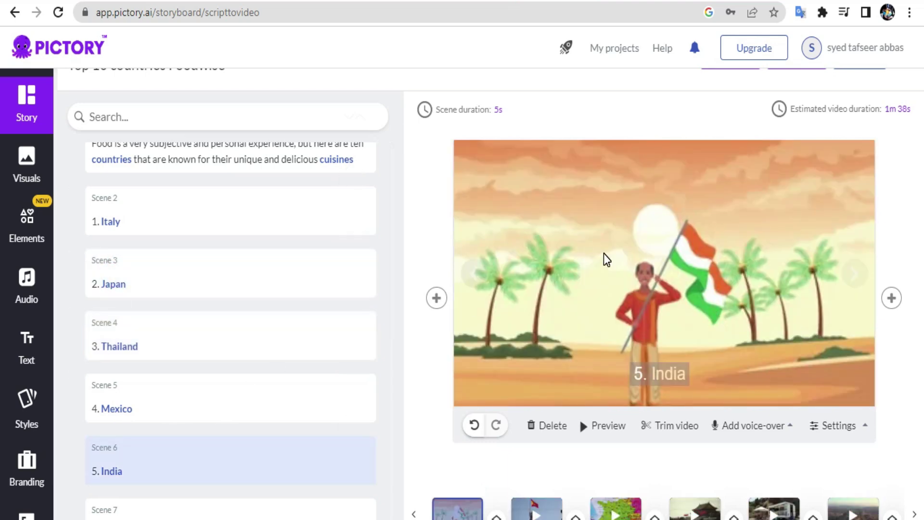
{"action": "left_click", "coordinate": [192, 347]}
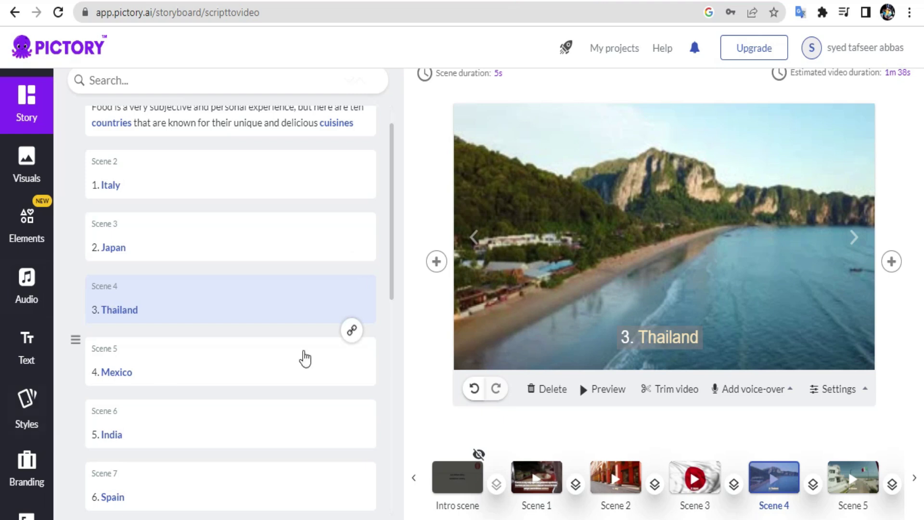
- Apply the Dawn track as background music and preview the whole video
{"action": "left_click", "coordinate": [25, 288]}
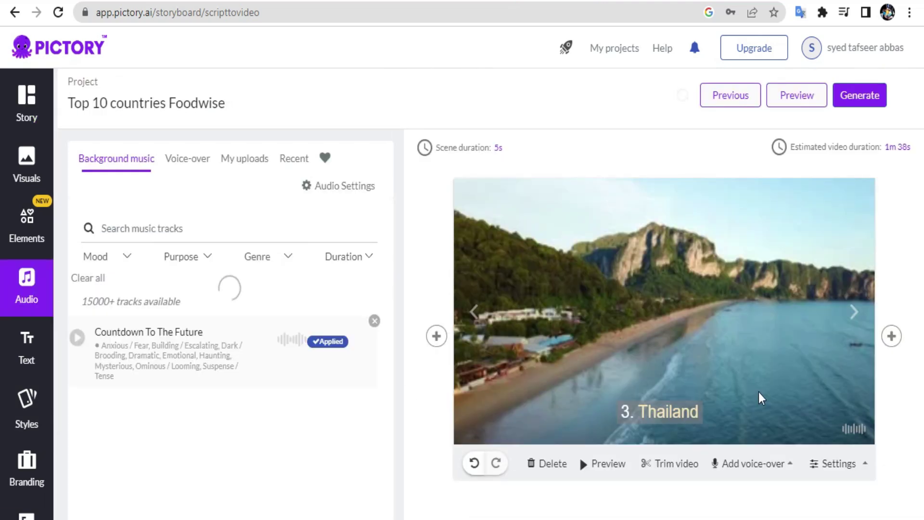
{"action": "left_click", "coordinate": [797, 95]}
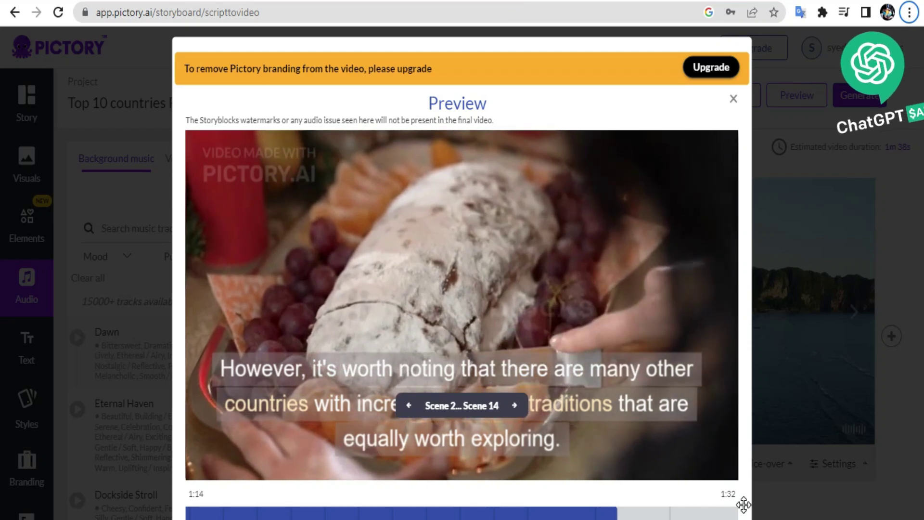
{"action": "key", "text": "Escape"}
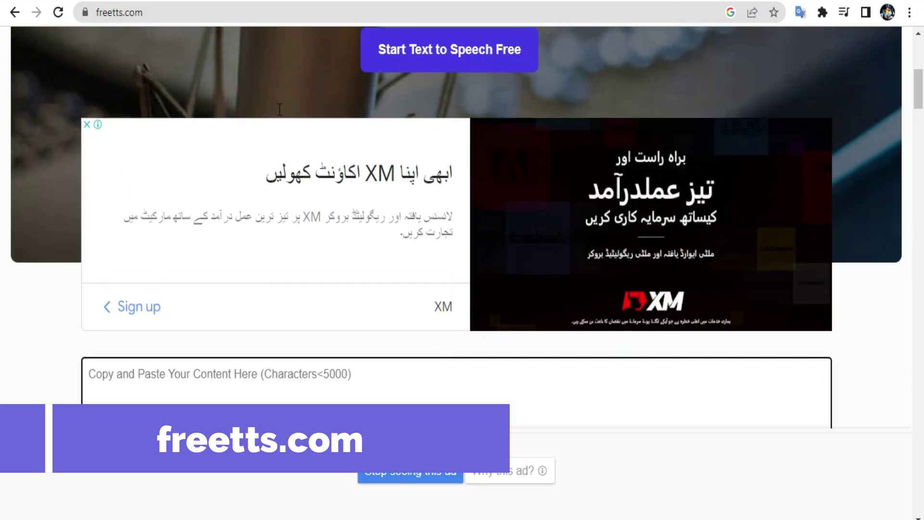
- Switch to freetts.com, enter "ab" as the text to convert to speech, and look over the page
{"action": "scroll", "coordinate": [279, 110], "scroll_direction": "down", "scroll_amount": 5}
{"action": "left_click", "coordinate": [186, 167]}
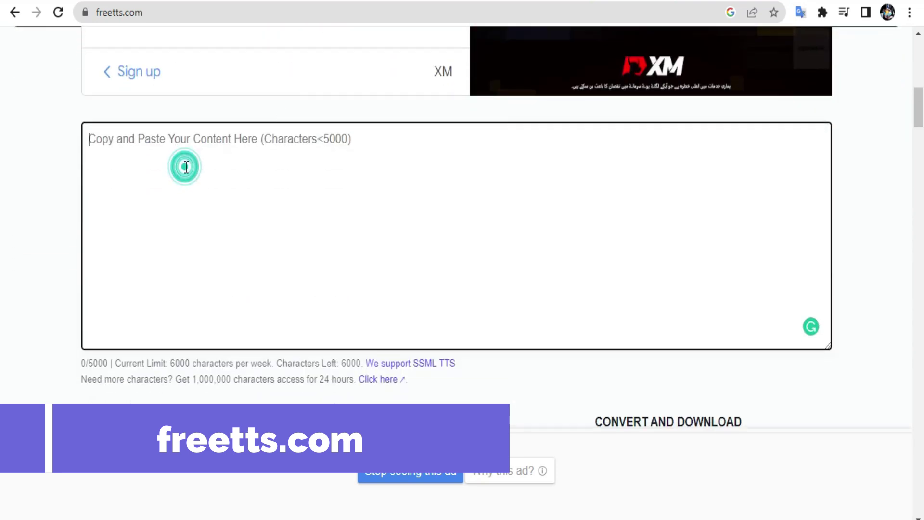
{"action": "type", "text": "ab"}
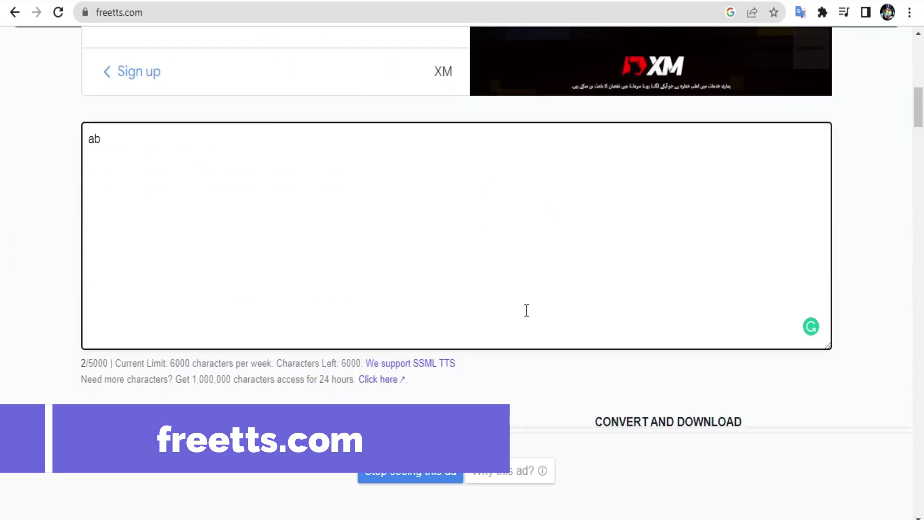
{"action": "scroll", "coordinate": [526, 310], "scroll_direction": "down", "scroll_amount": 8}
{"action": "scroll", "coordinate": [528, 312], "scroll_direction": "up", "scroll_amount": 3}
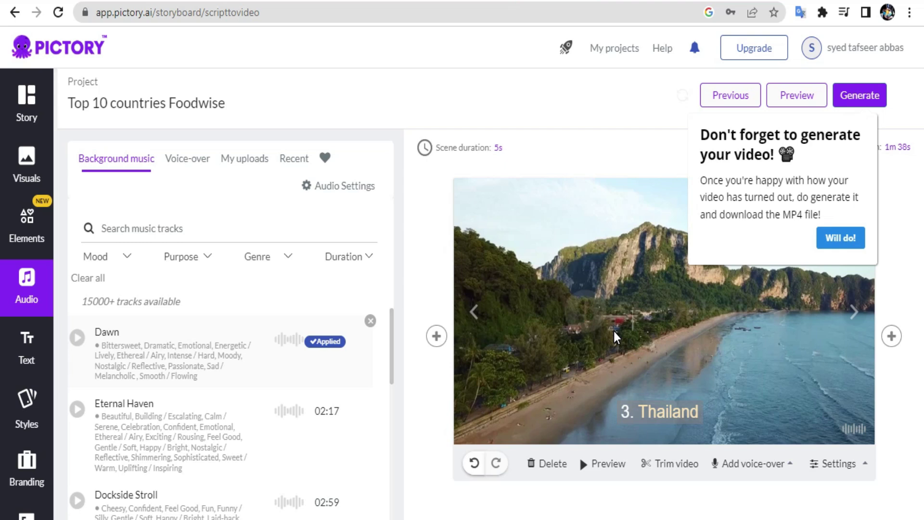
- Switch from the Pictory storyboard to Adobe Audition CC 2019
{"action": "mouse_move", "coordinate": [344, 519]}
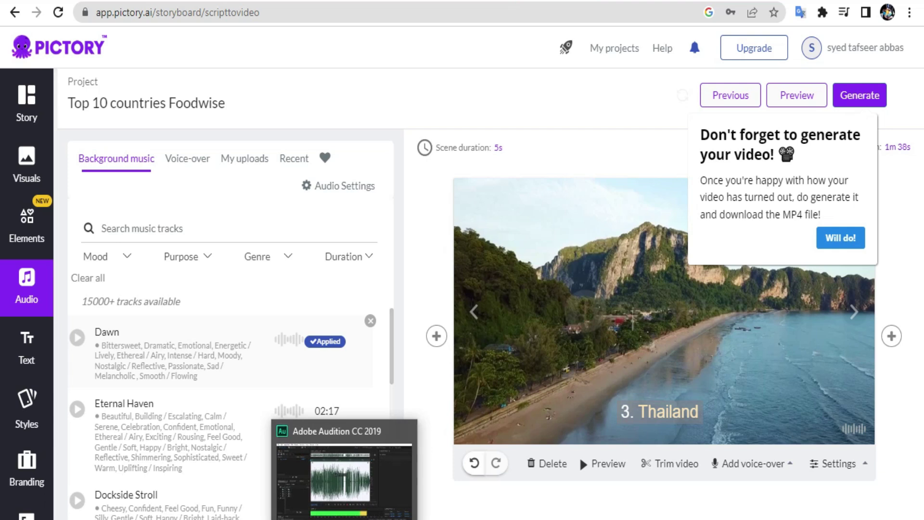